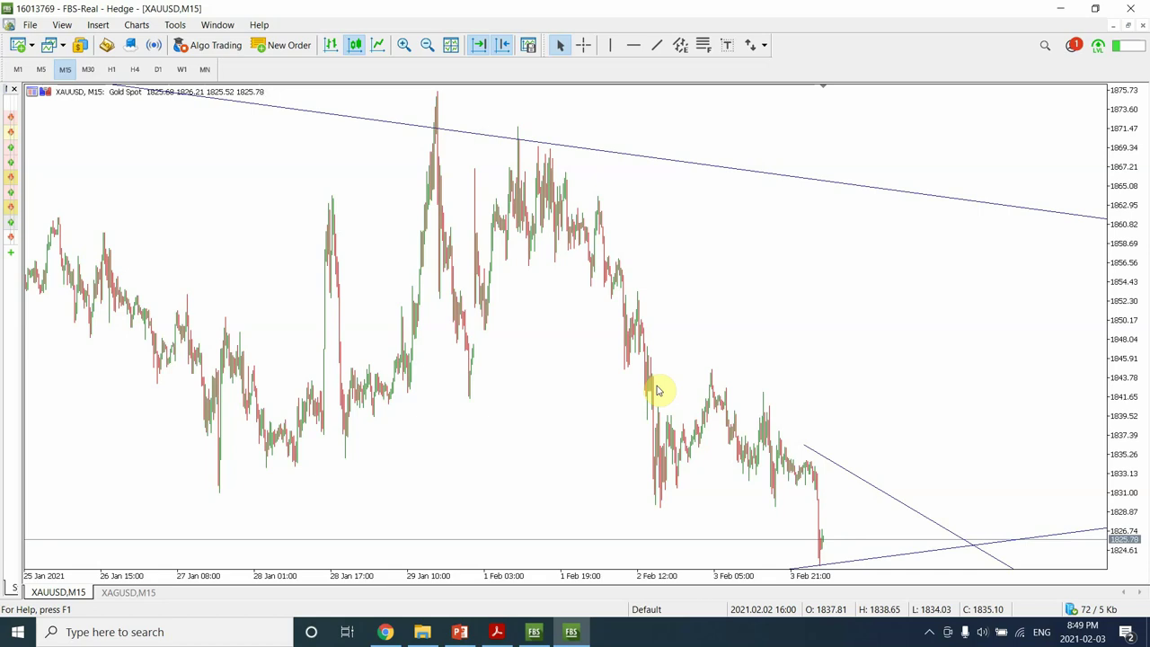
- Move the XAUUSD chart through M30 to the H1 timeframe
click(90, 70)
click(110, 71)
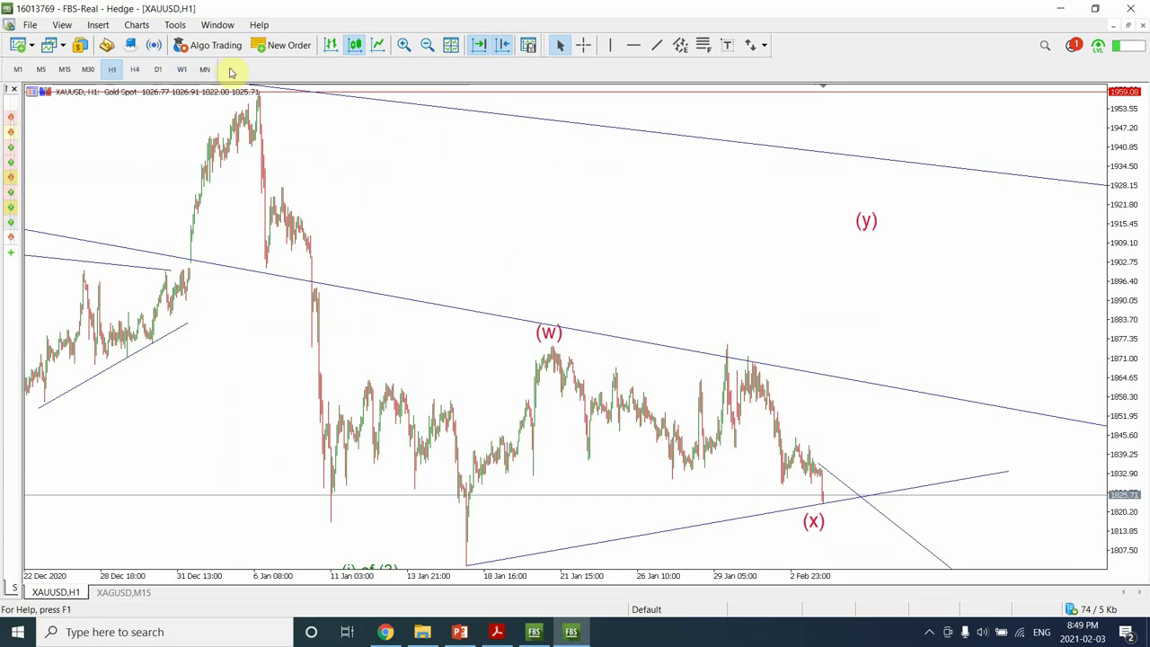
- Draw a Fibonacci retracement from the 6 Jan high to the January low, then view M15 bars
click(707, 55)
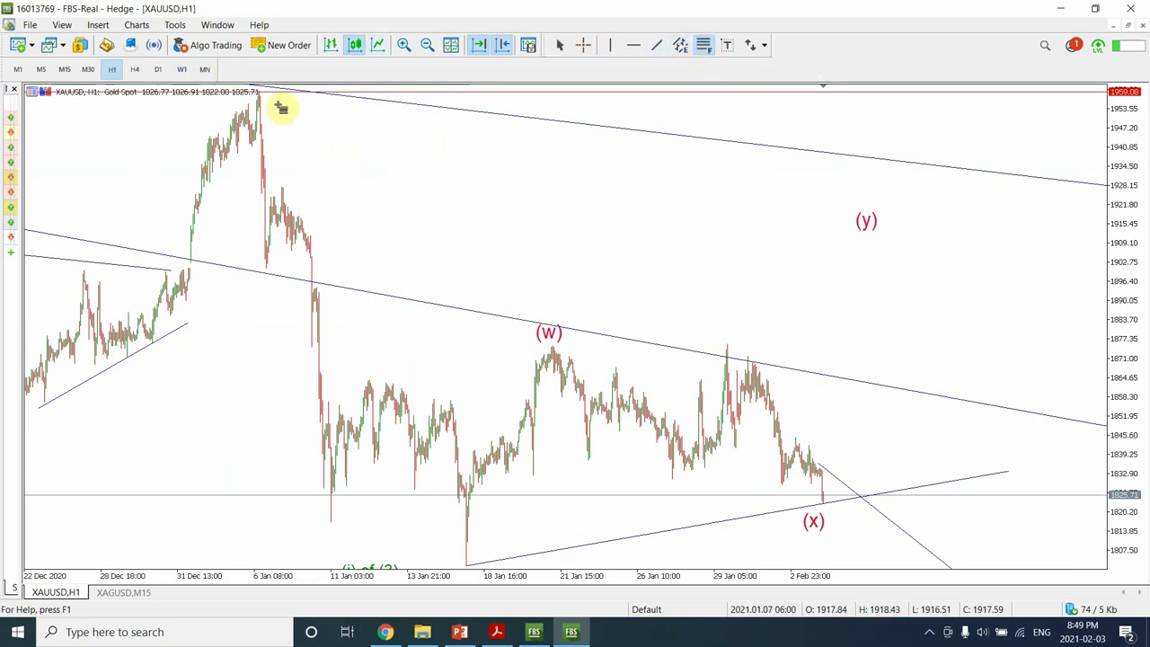
drag(257, 90, 967, 565)
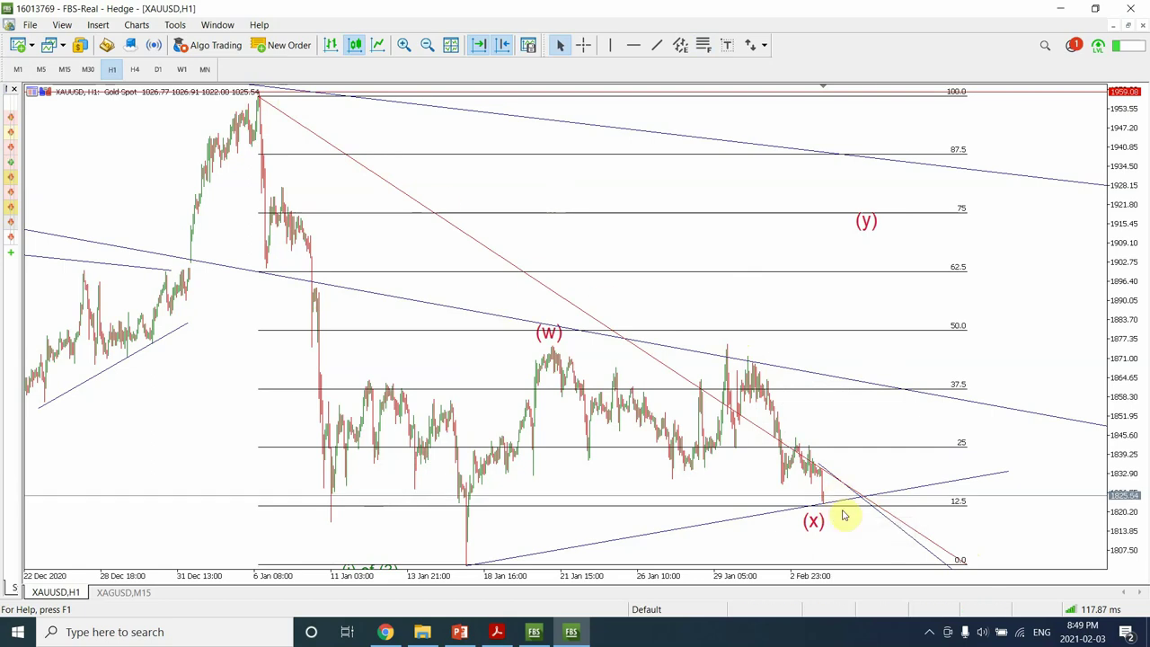
click(64, 70)
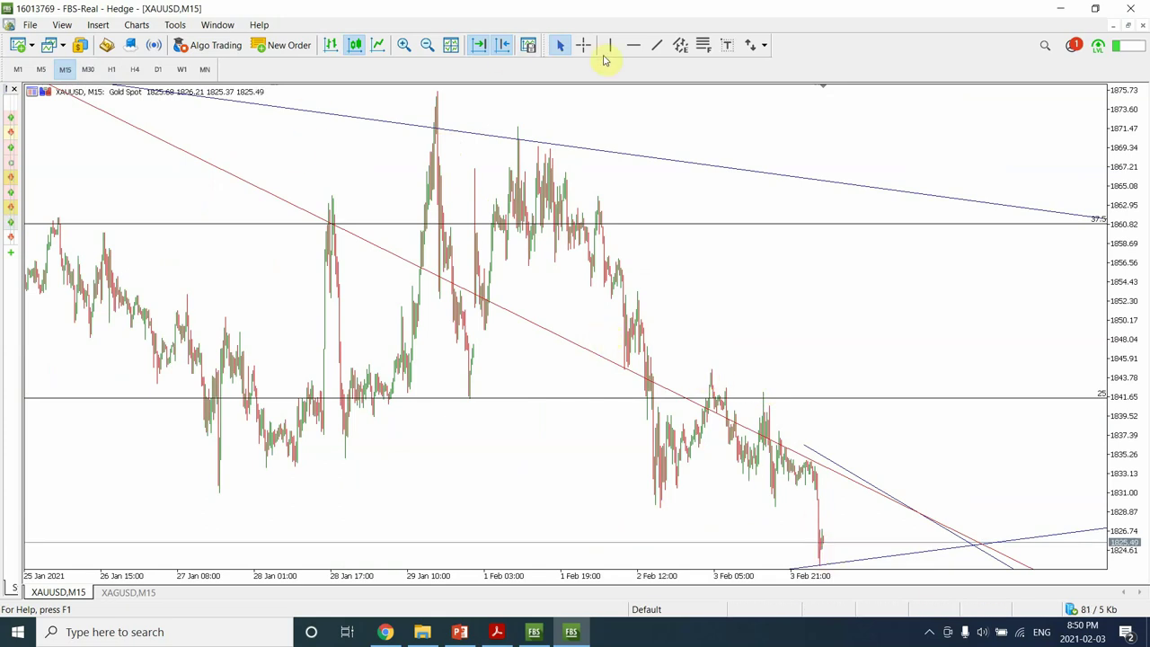
- Draw the upper wedge trendline falling from the 1 Feb peak
click(658, 45)
drag(519, 125, 876, 512)
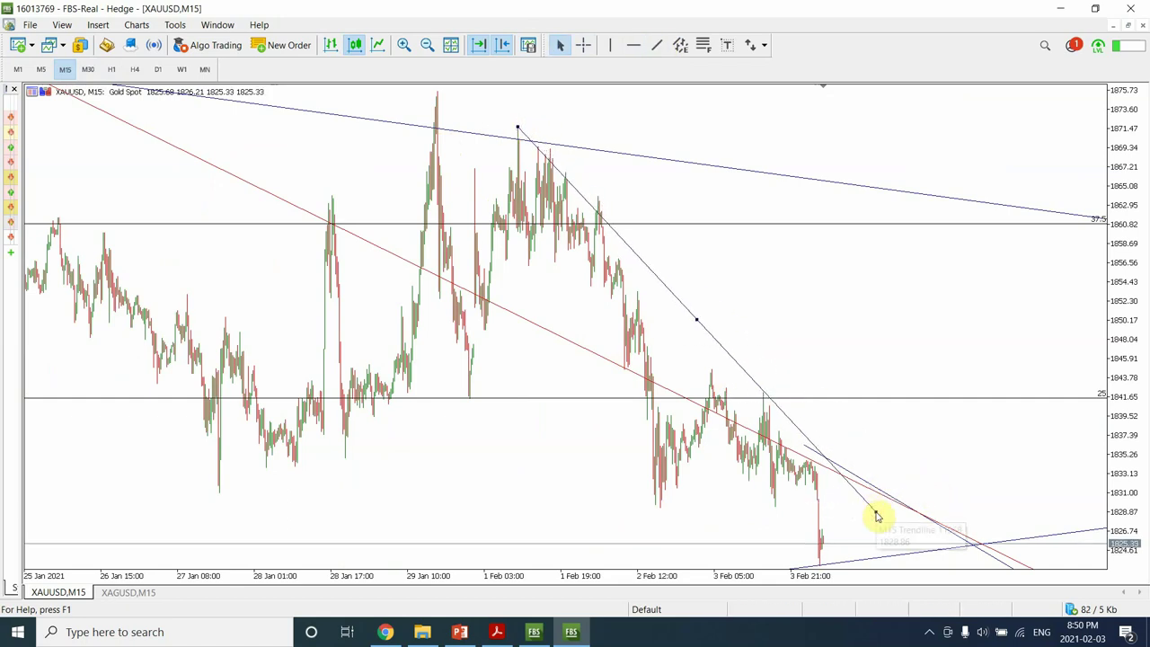
click(793, 435)
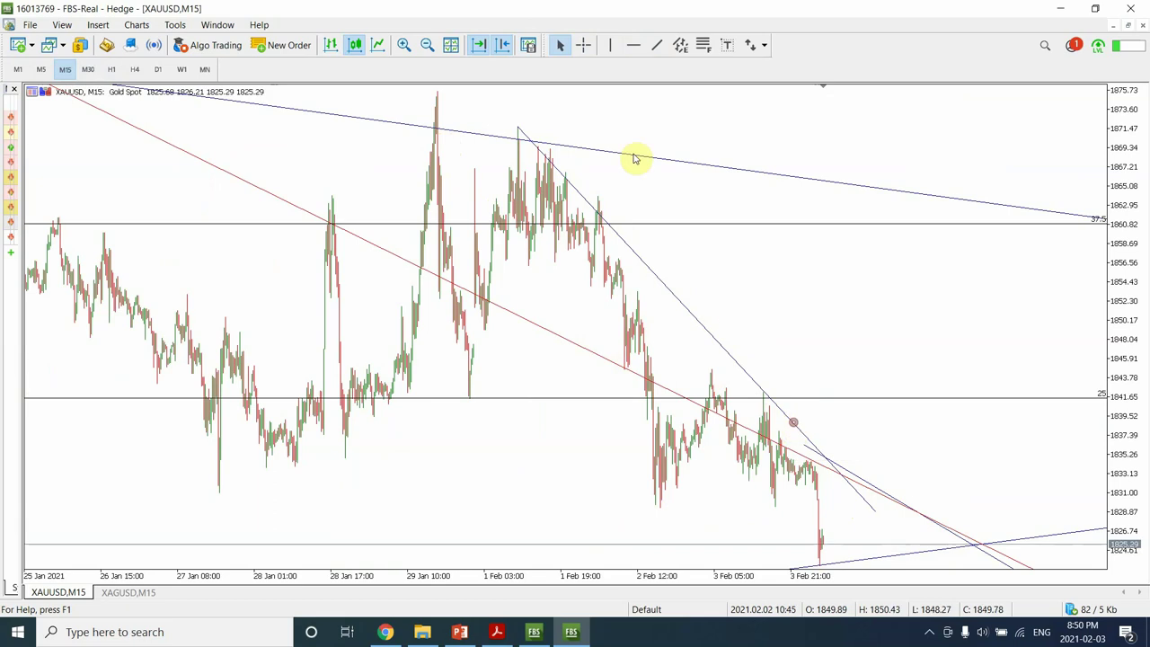
- Draw the lower wedge trendline along the falling lows and adjust its endpoints on M30
click(656, 45)
drag(467, 397, 802, 566)
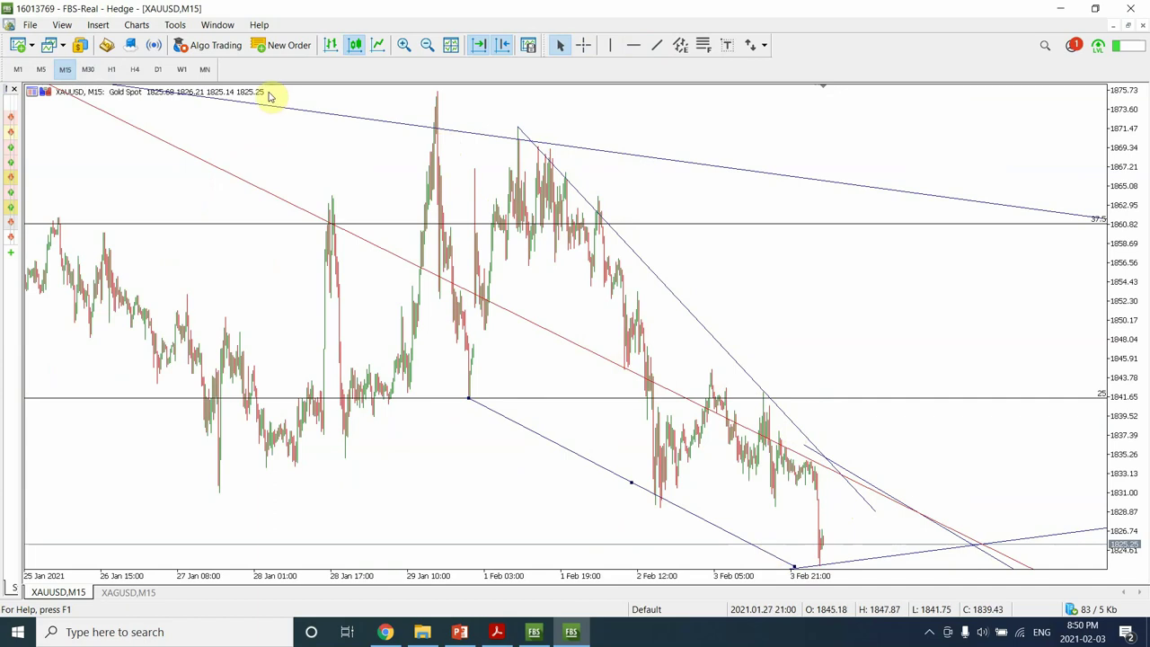
click(88, 70)
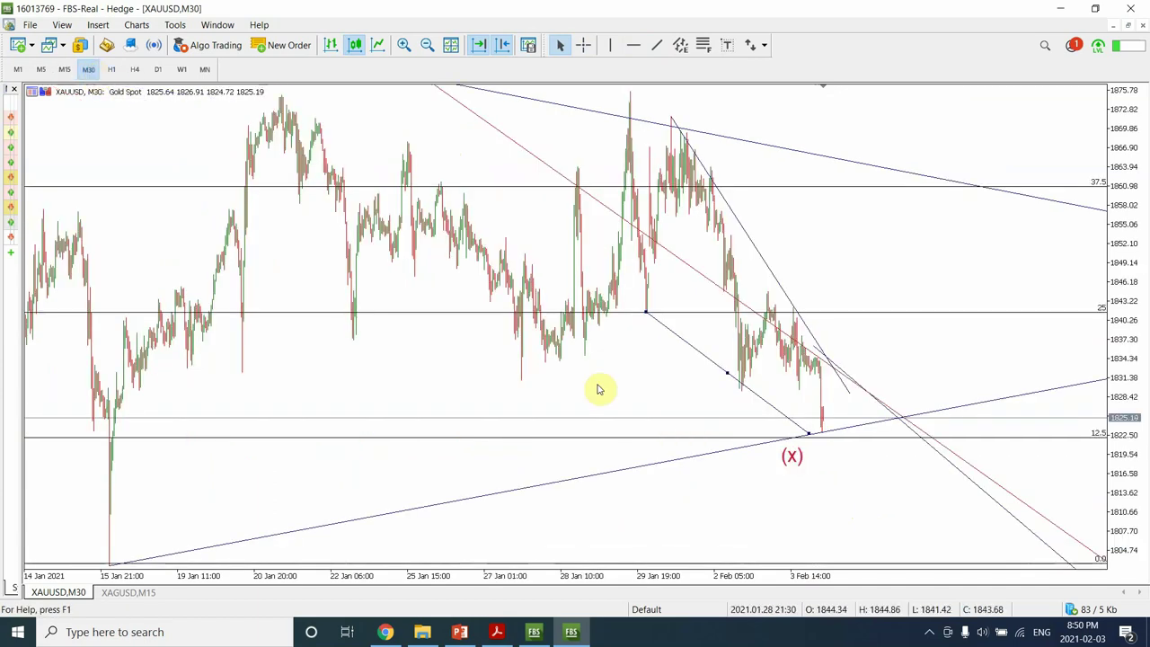
drag(808, 434, 855, 469)
click(643, 311)
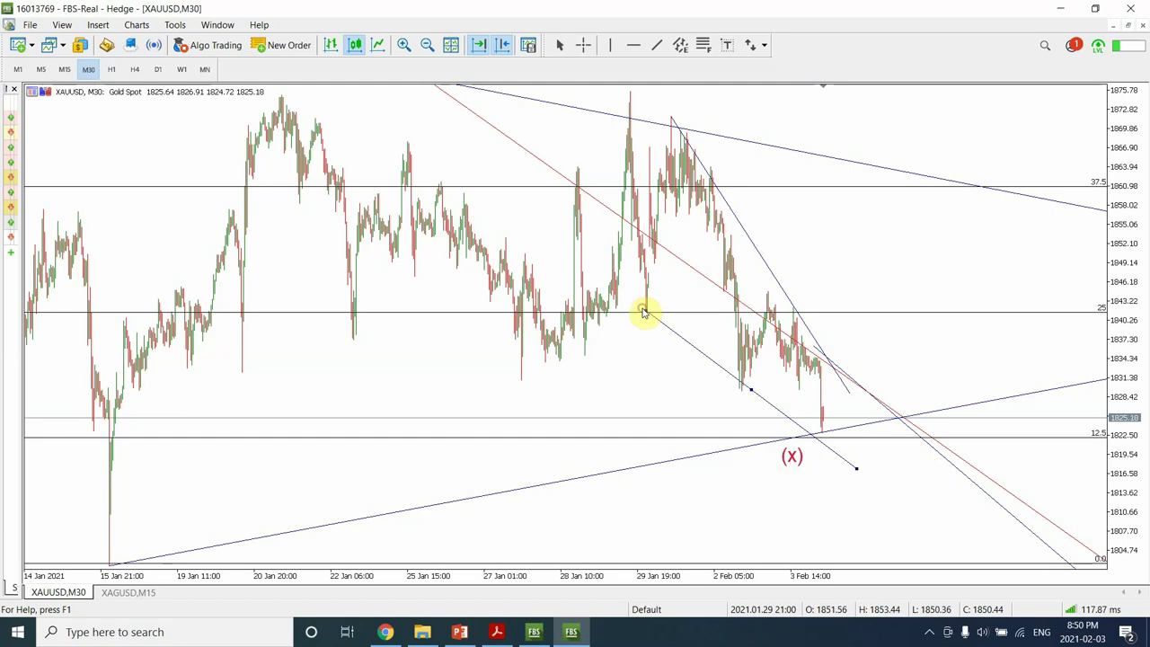
drag(644, 312, 633, 303)
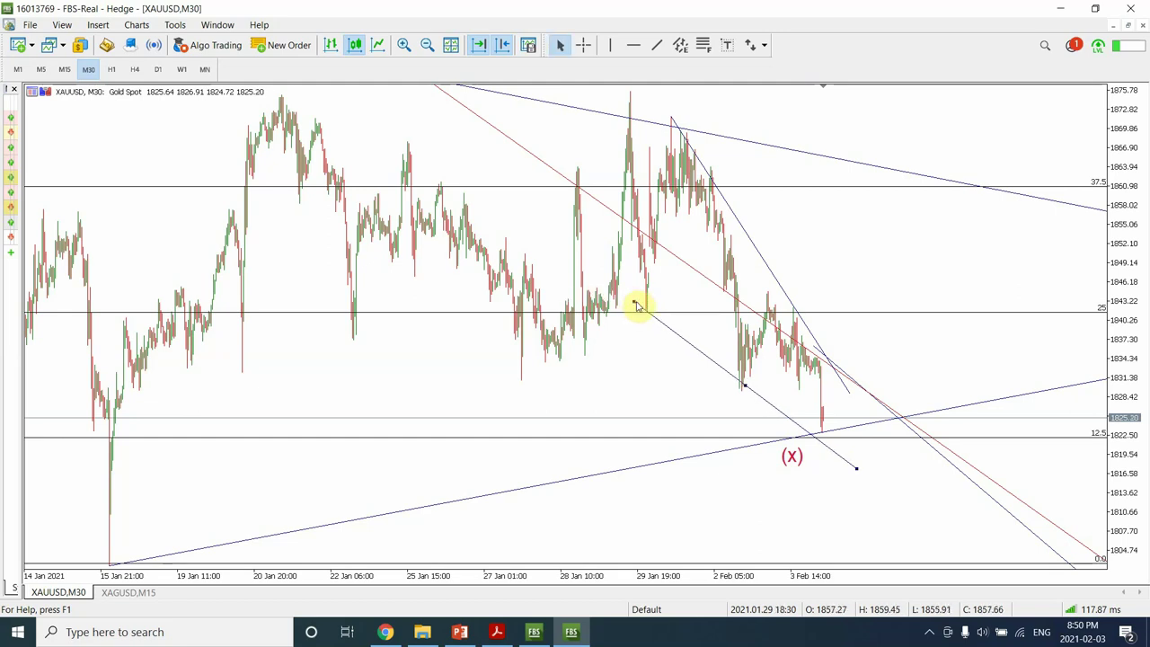
click(761, 396)
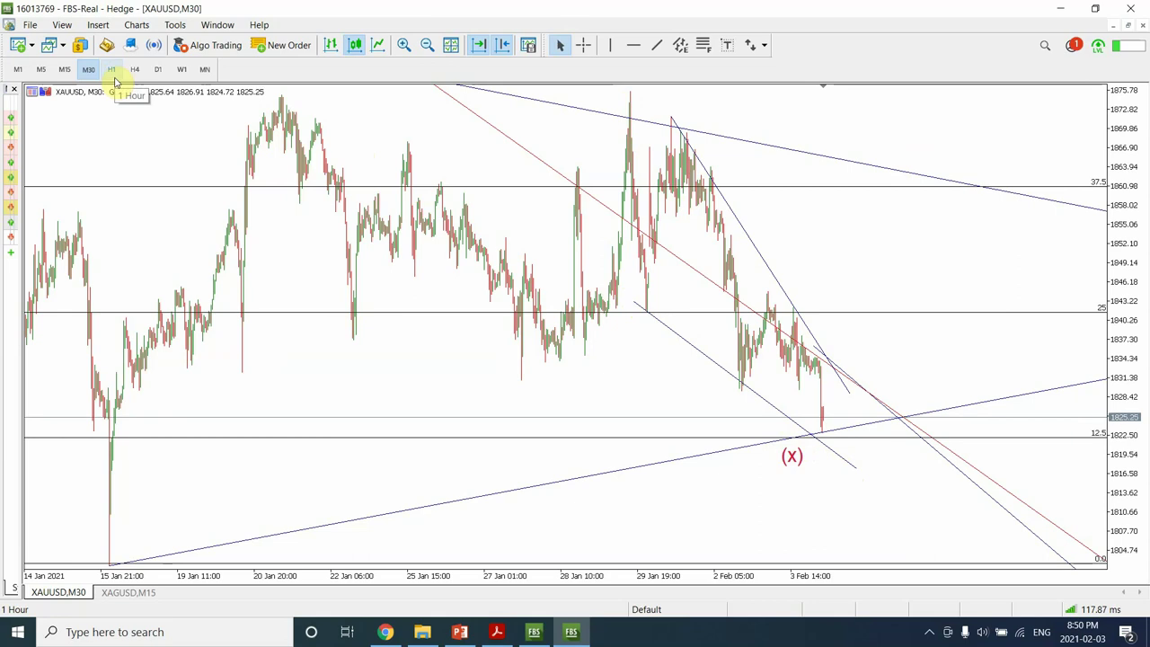
- Return the gold chart to H1, then bring up the MetaTrader 4 terminal
click(112, 72)
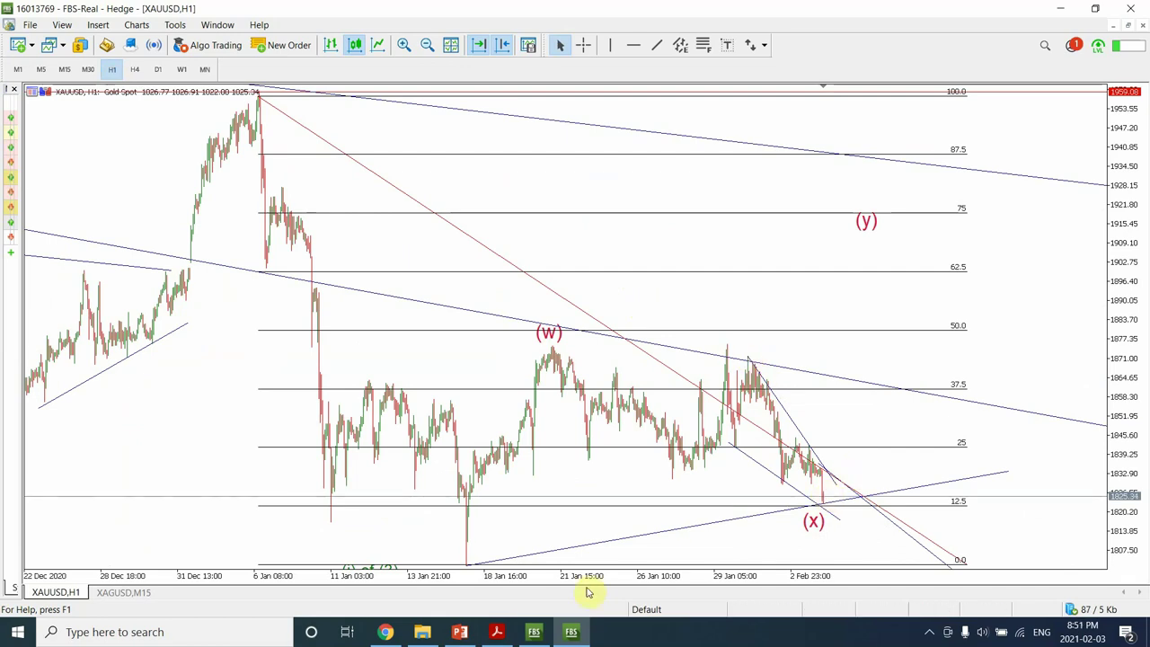
click(531, 634)
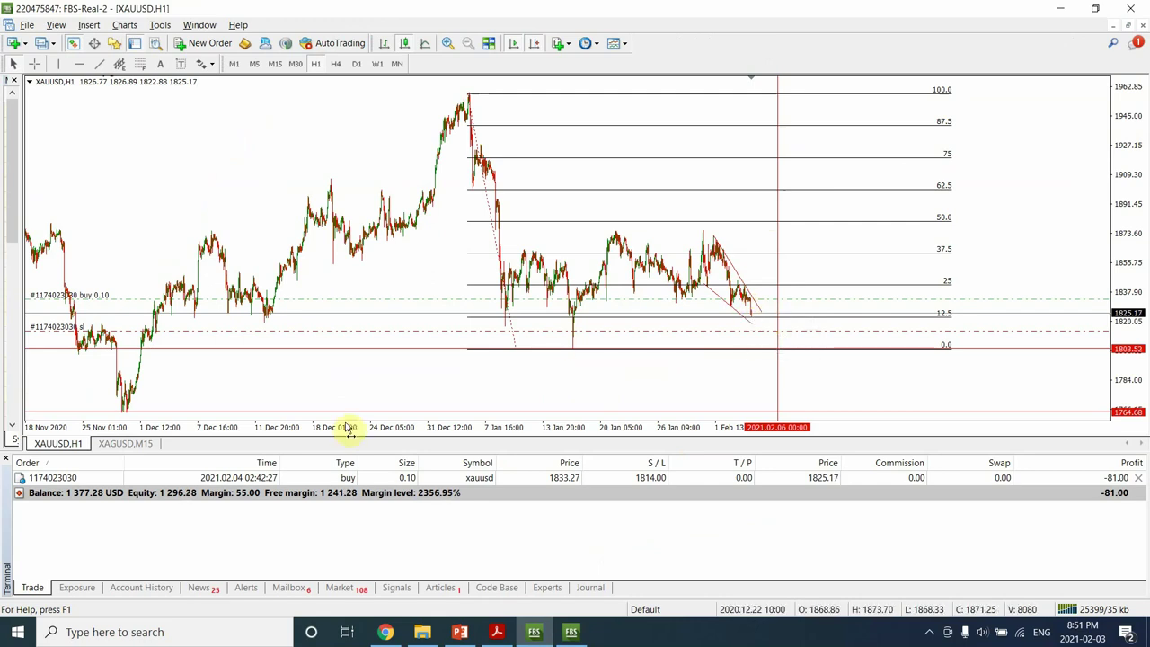
- Minimise the Terminal trade panel so the XAUUSD chart fills the window
click(32, 586)
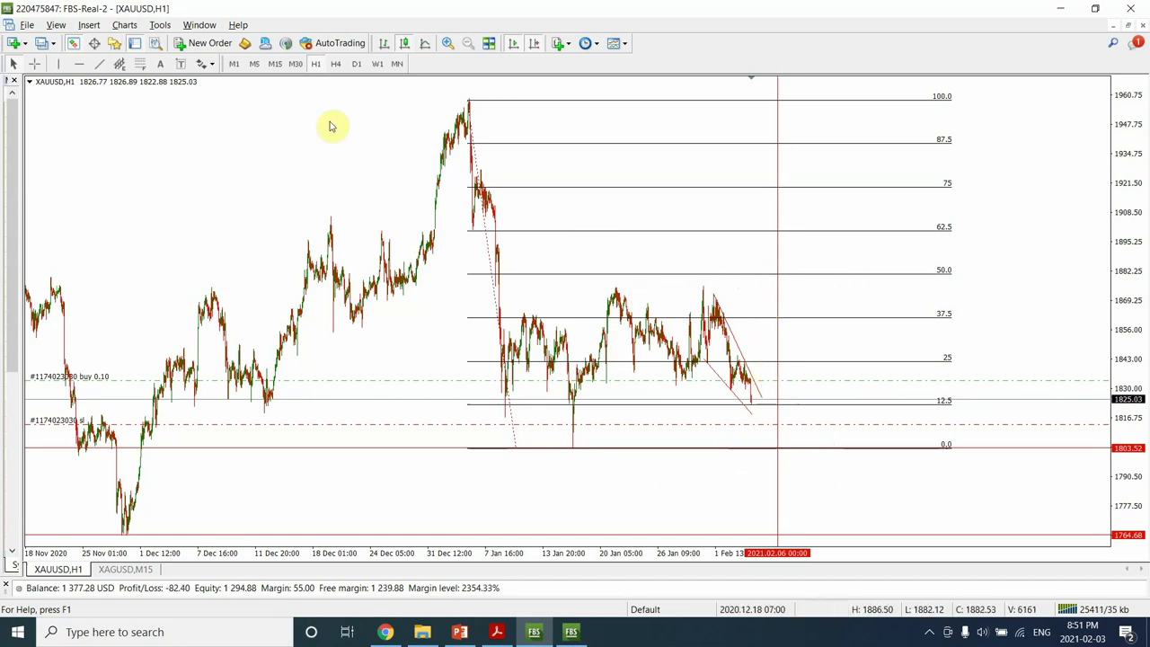
click(100, 65)
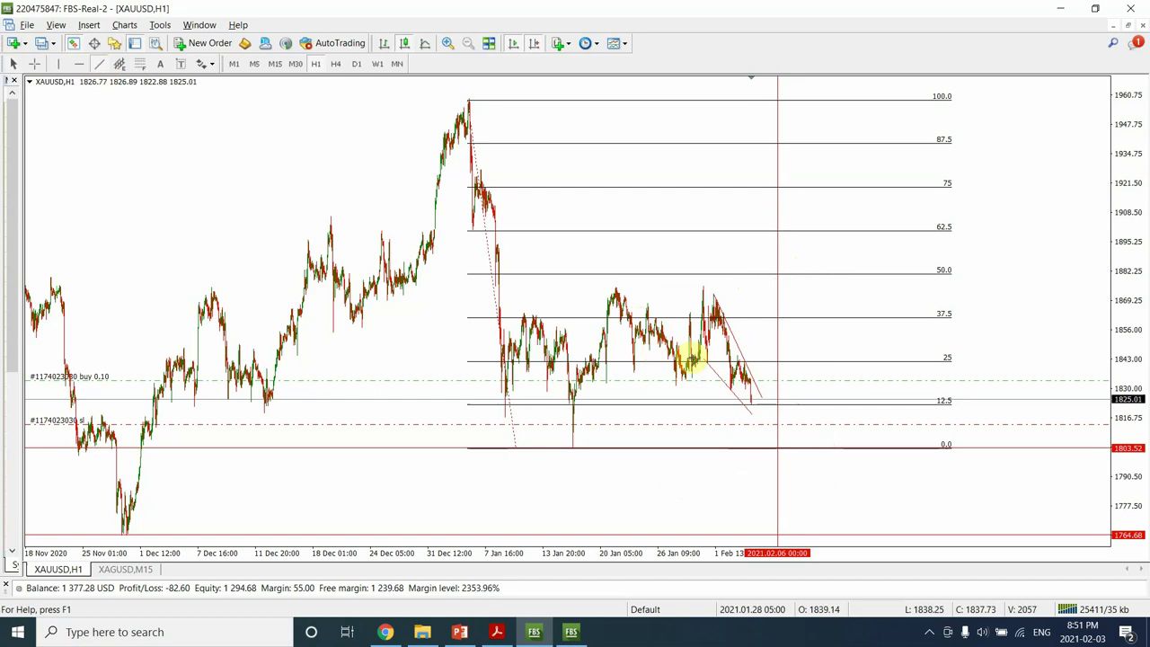
- Draw a rising breakout line from the wedge apex, set gold to M15, and open XAGUSD,M15
drag(754, 401, 775, 233)
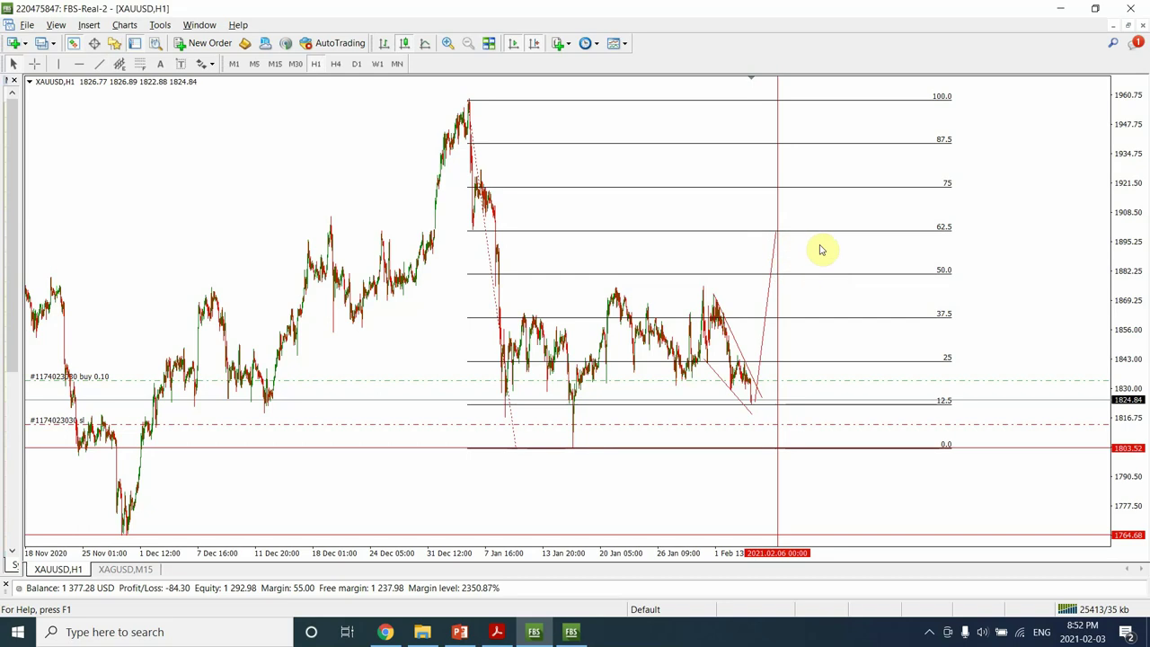
click(296, 65)
click(275, 65)
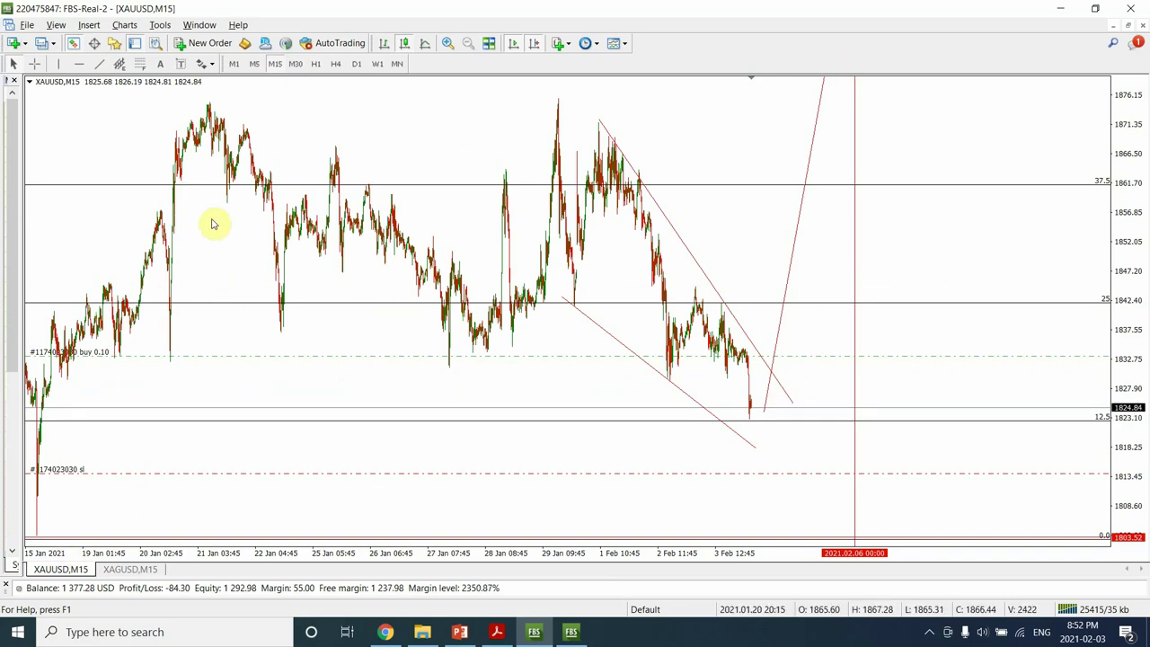
click(135, 570)
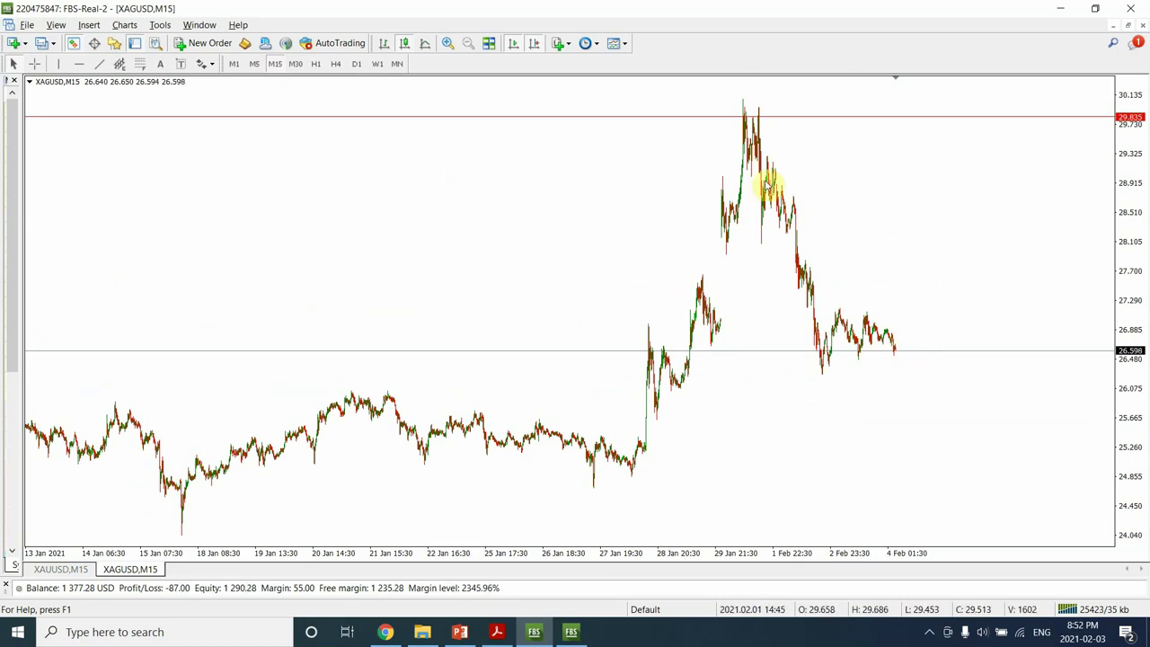
- View the silver chart on M5, then M15, zoomed in twice
click(254, 64)
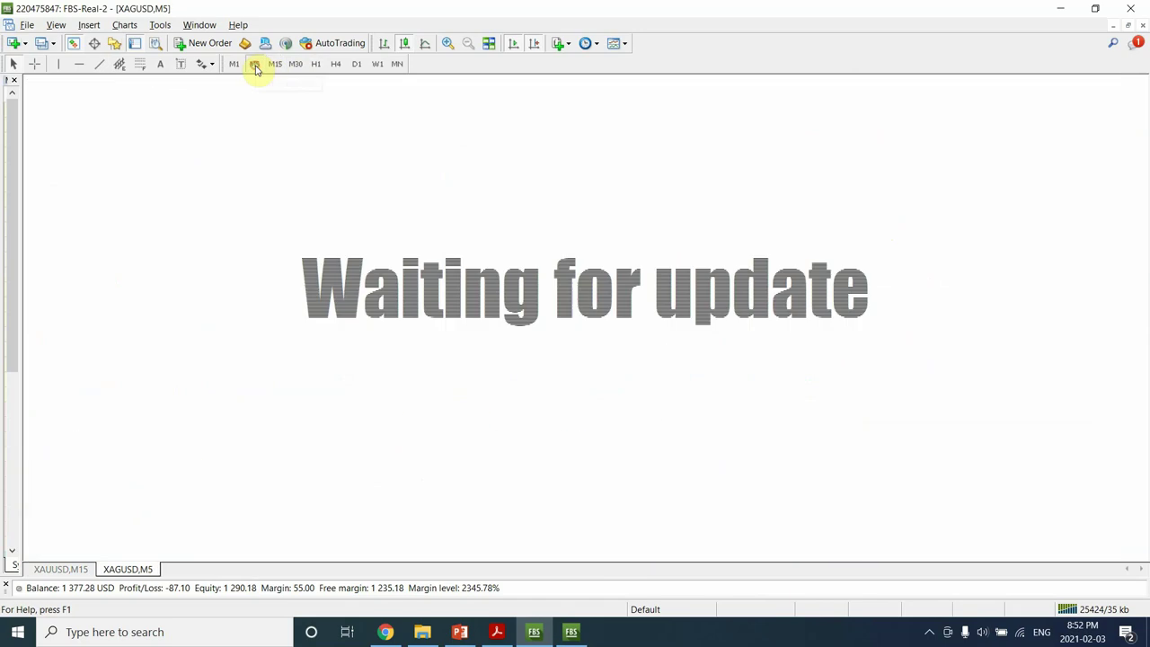
click(275, 65)
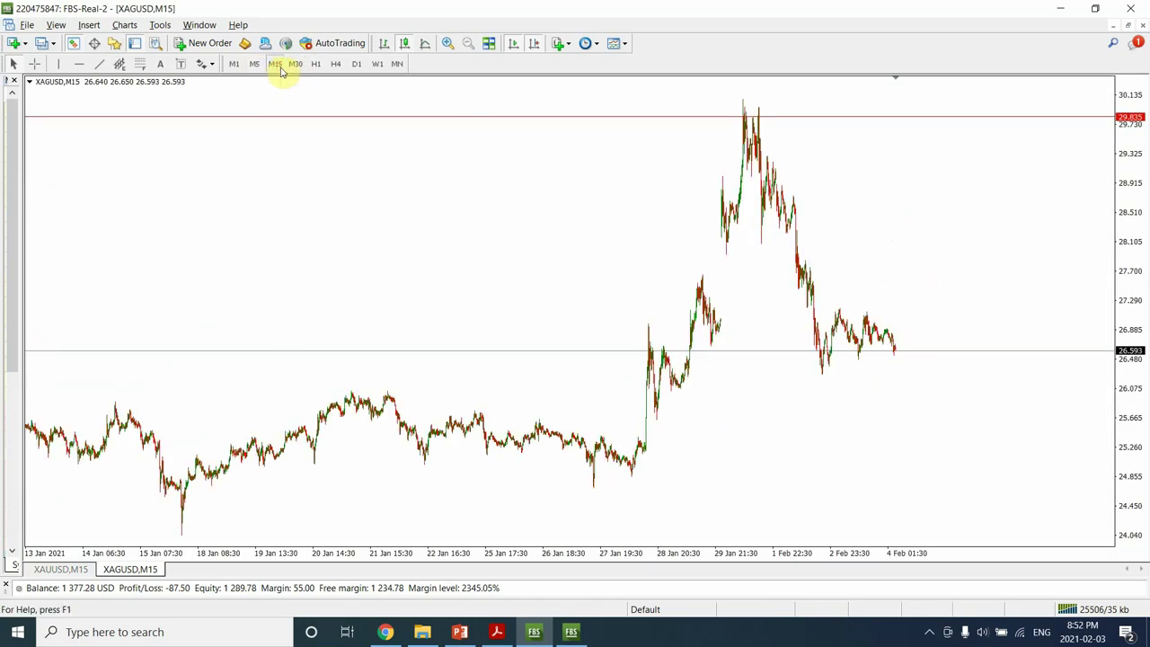
click(446, 43)
click(446, 43)
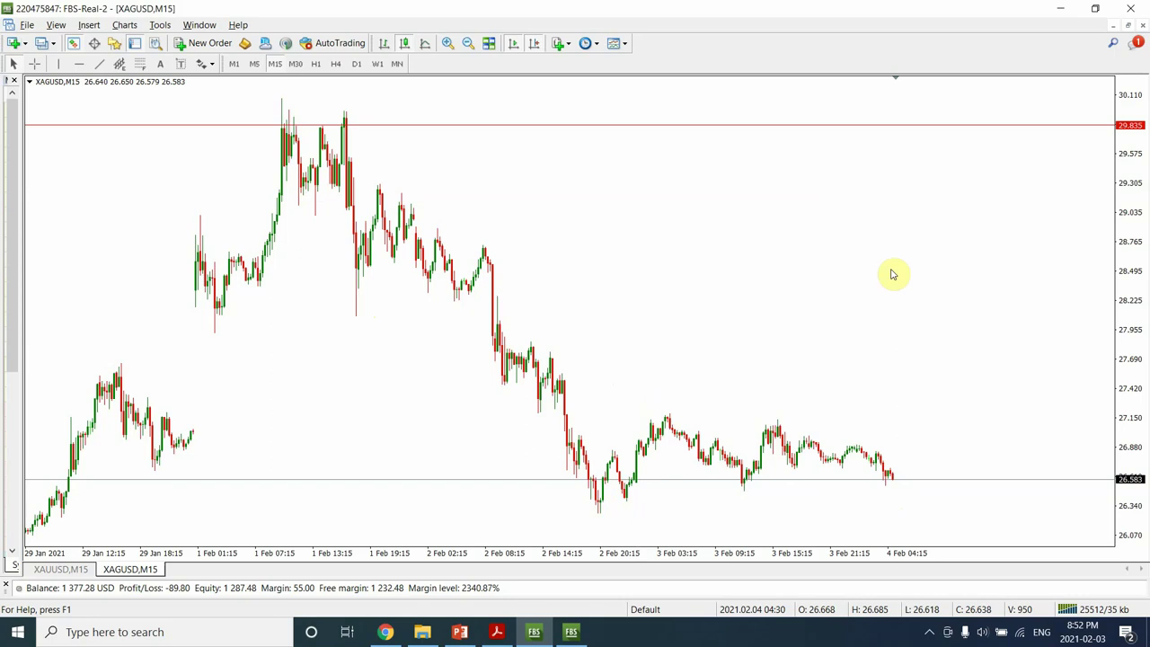
- Check silver on M30 and H1, back to M15, then return to the XAUUSD,M15 chart
click(297, 67)
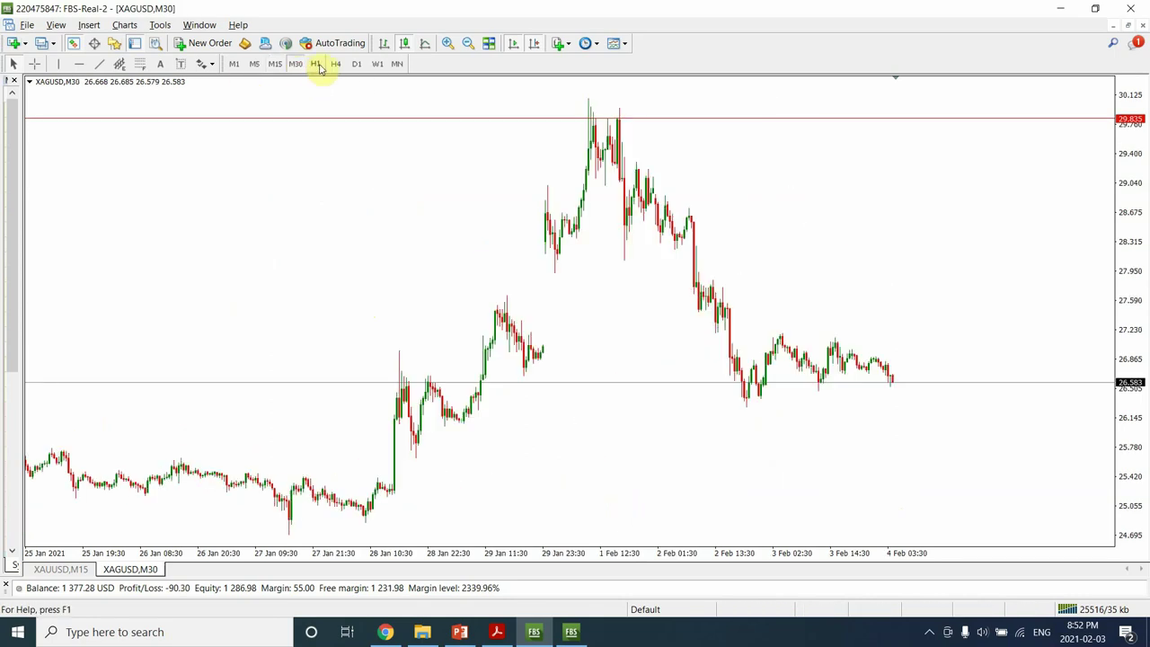
click(316, 67)
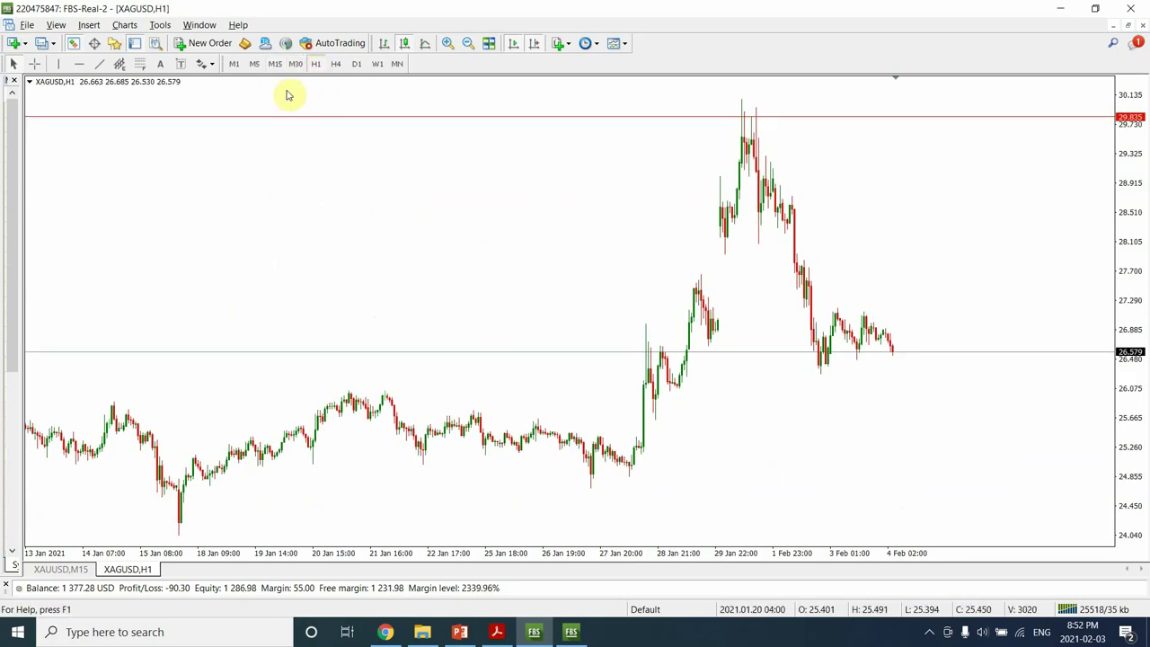
click(275, 67)
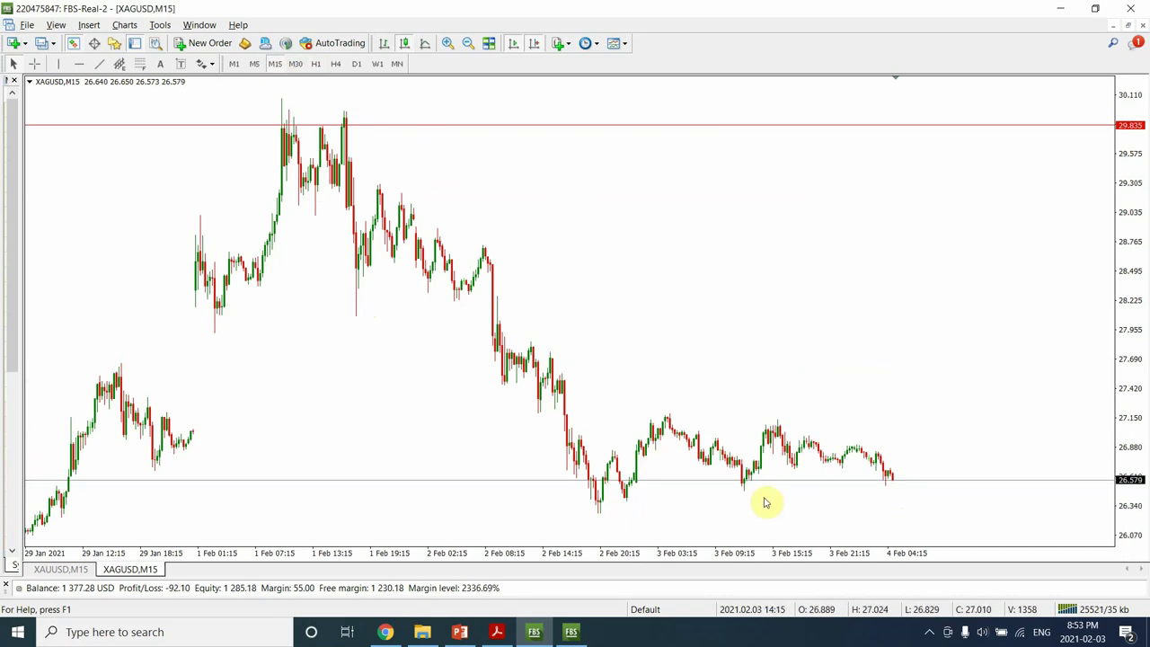
click(79, 573)
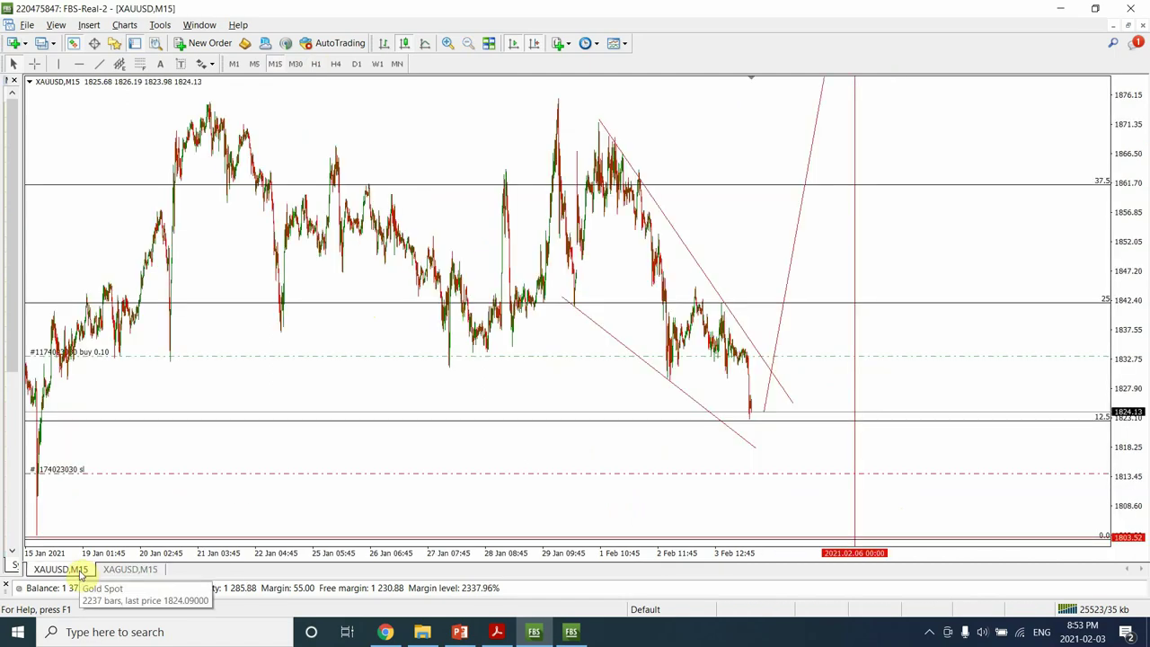